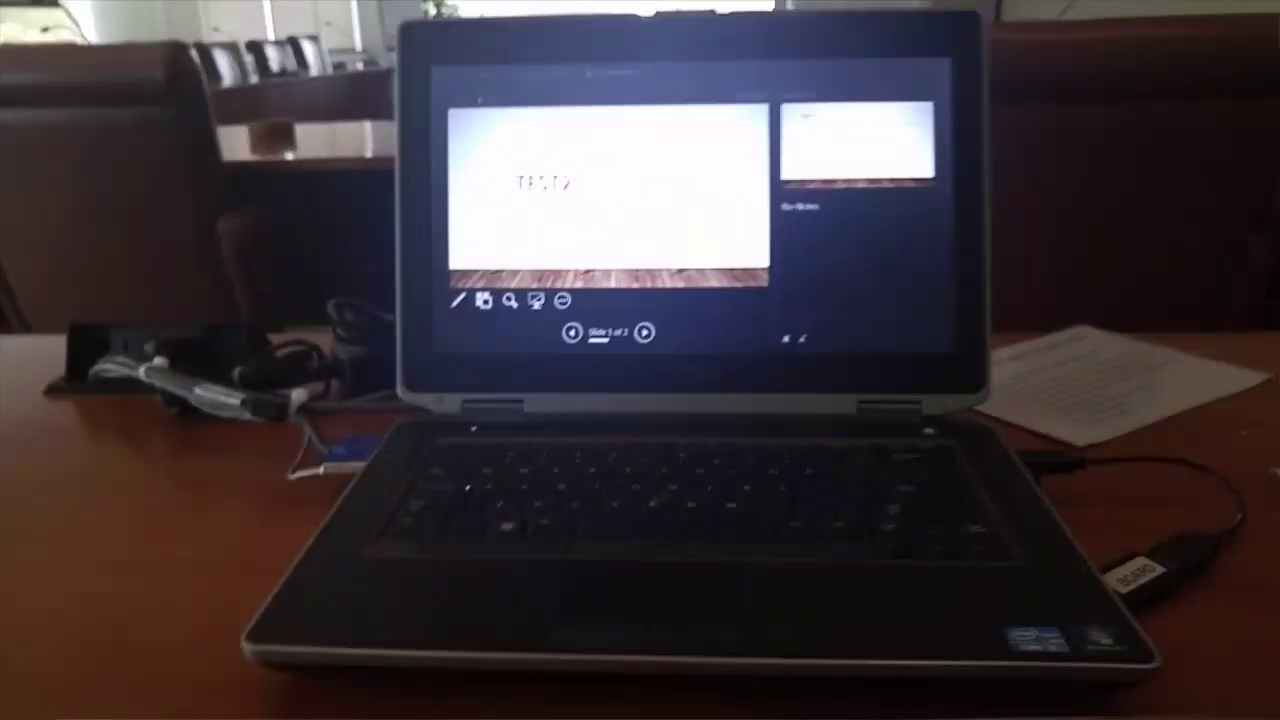
key(Right)
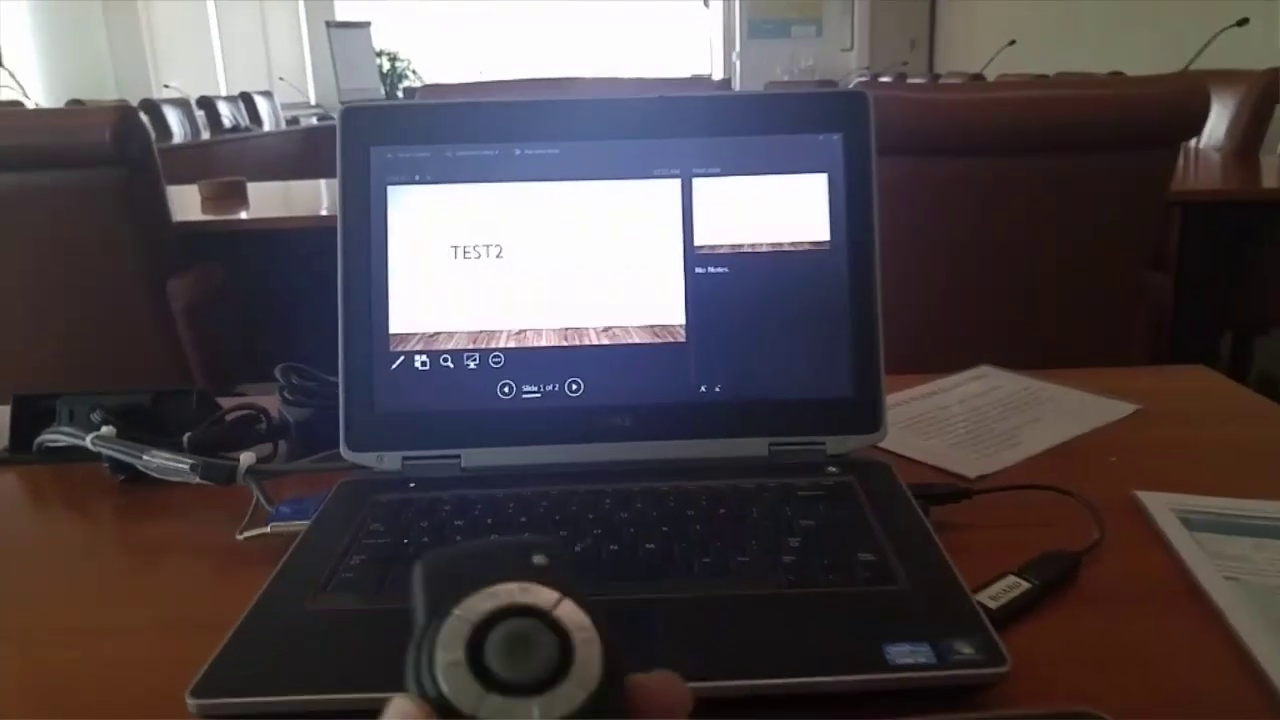
key(Page_Down)
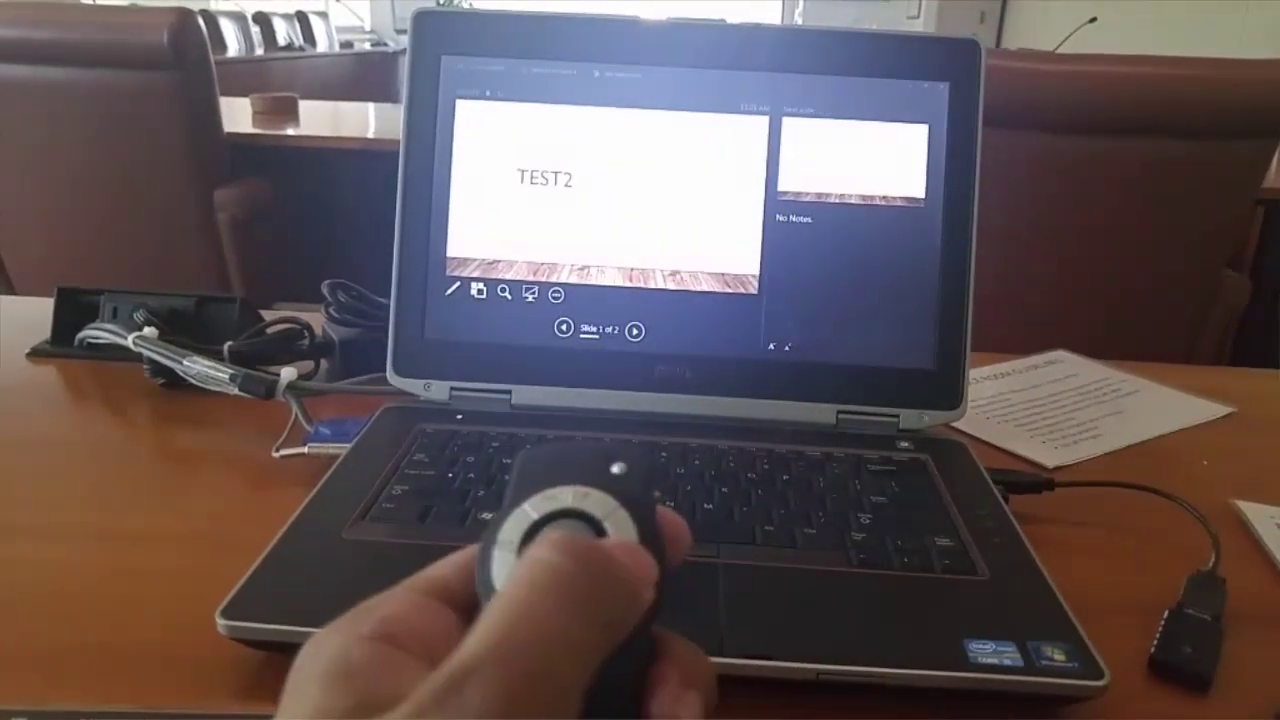
key(Page_Up)
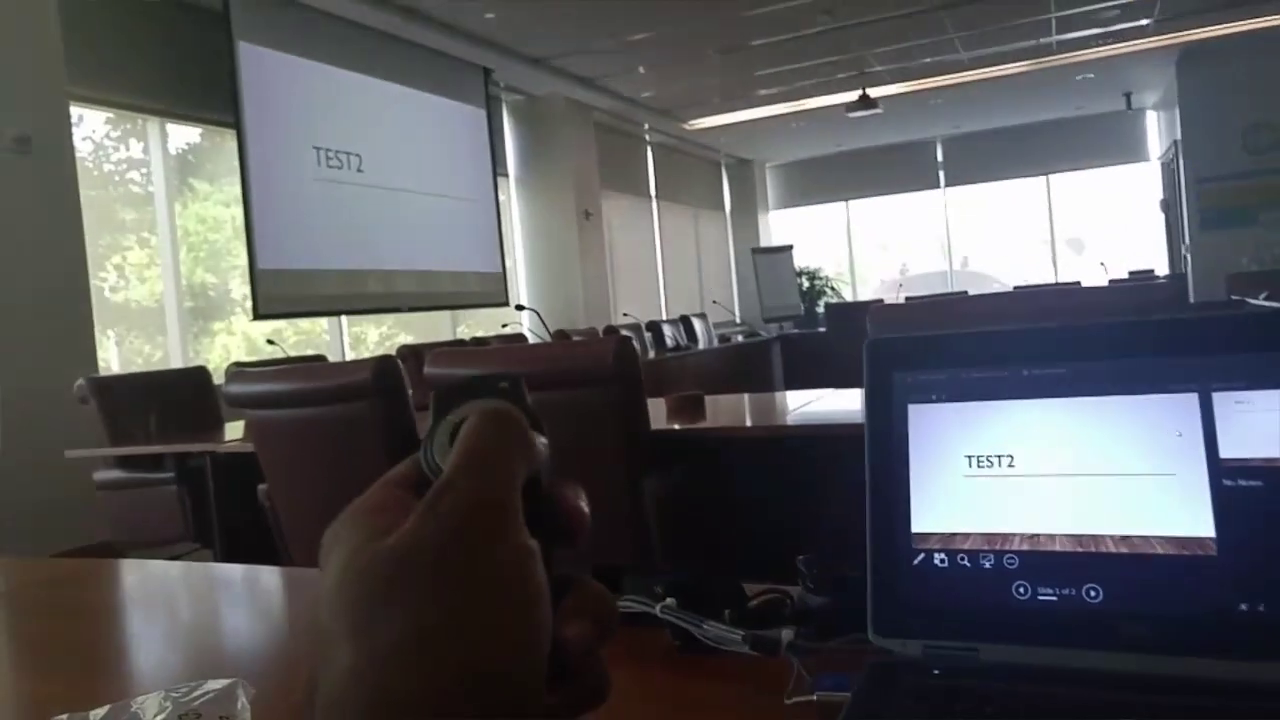
key(Page_Down)
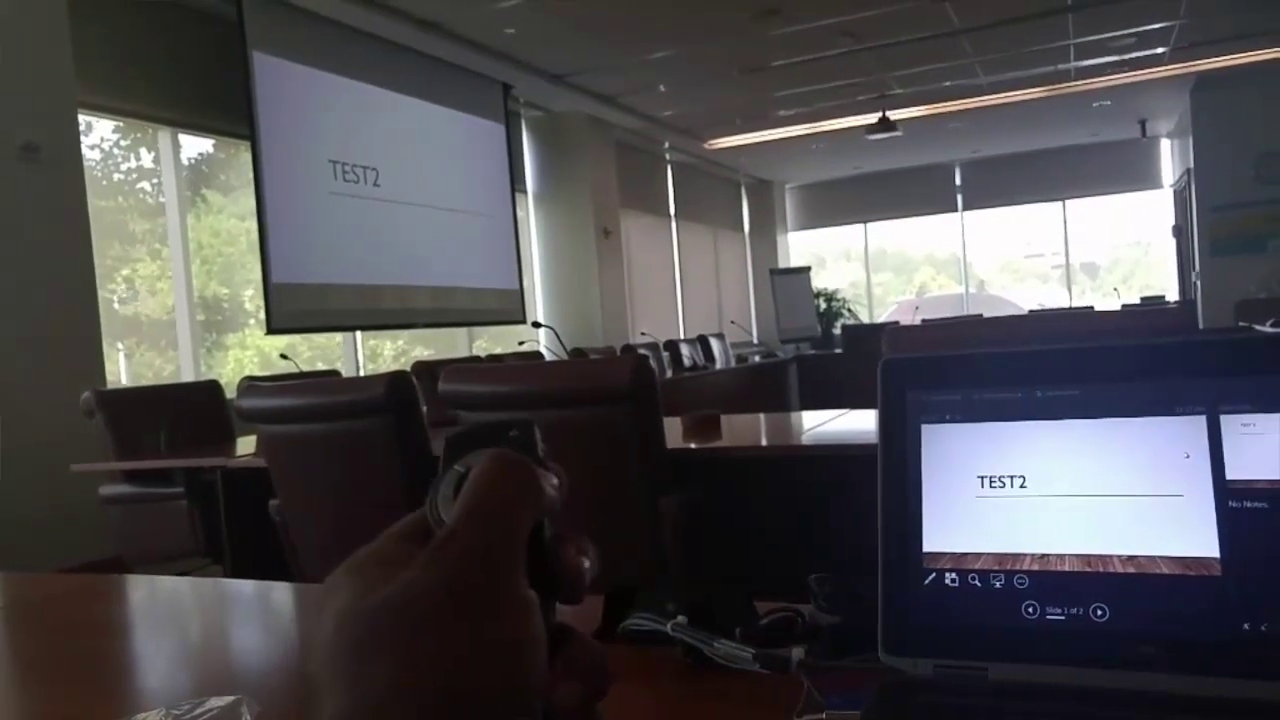